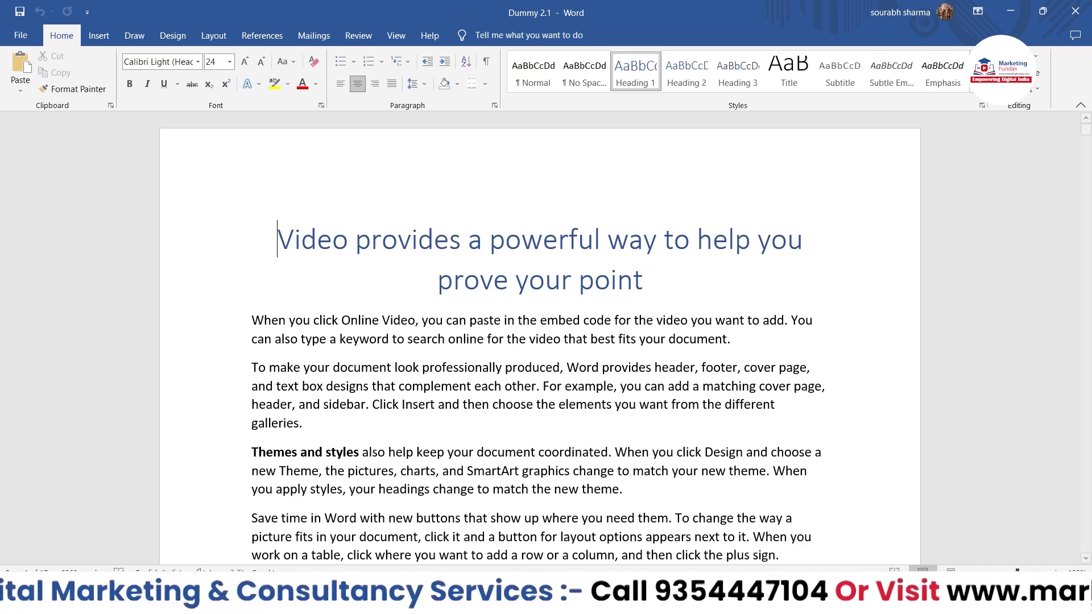
- Upload Dummy 2.1 from the Desktop into the DocSoSo Word Split page in Chrome
{"action": "left_click", "coordinate": [704, 603]}
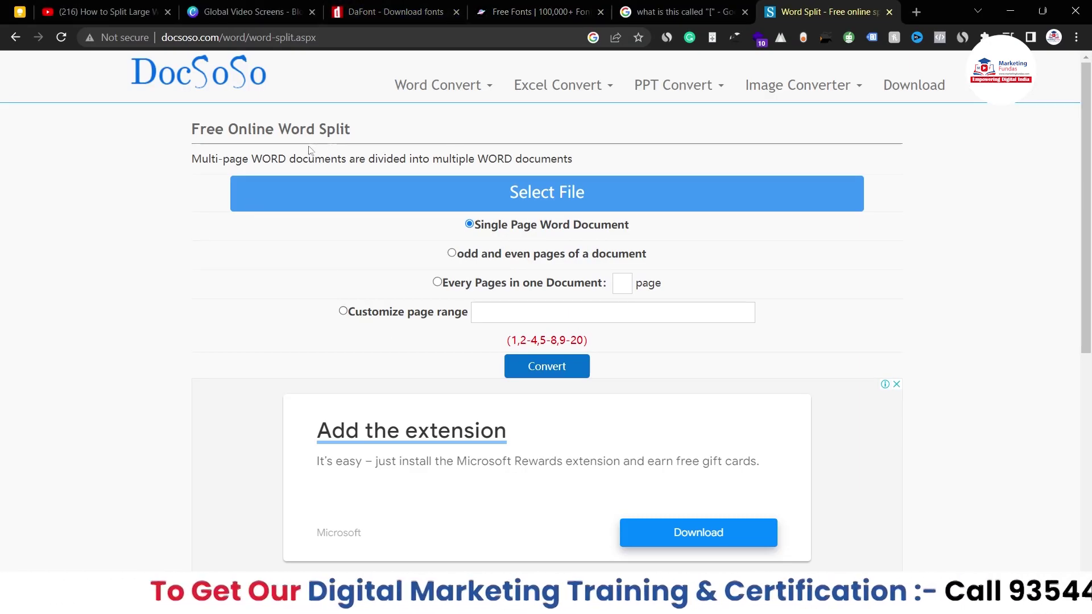
{"action": "double_click", "coordinate": [335, 120]}
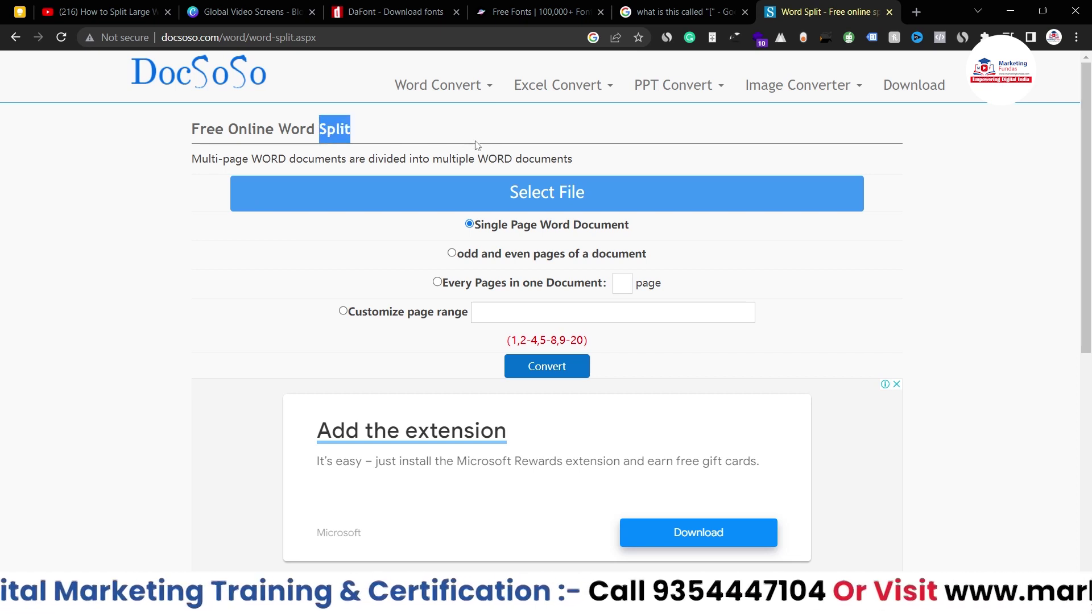
{"action": "left_click", "coordinate": [521, 196]}
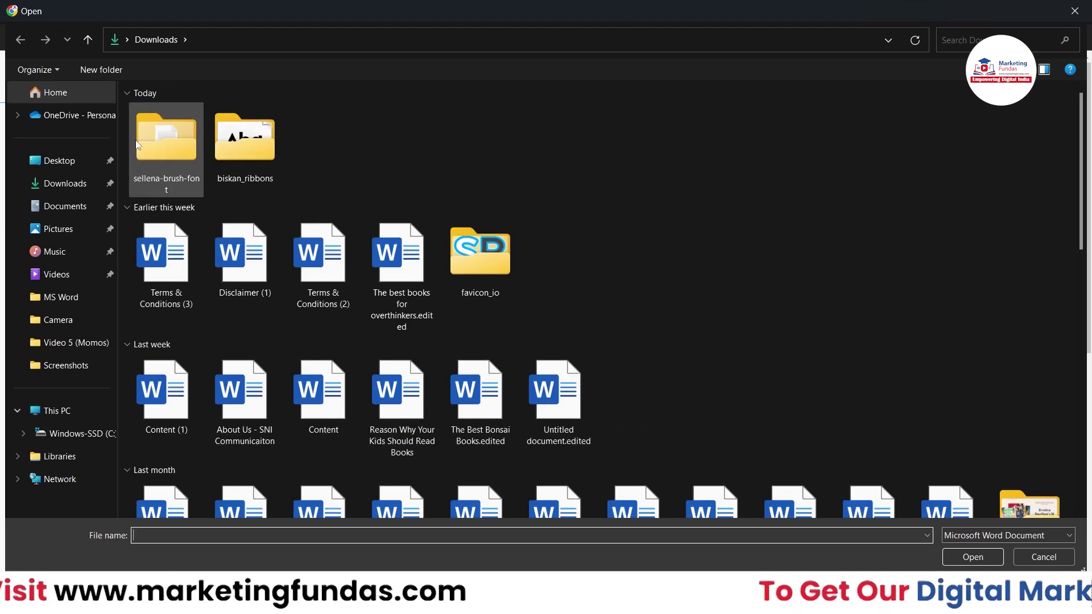
{"action": "left_click", "coordinate": [74, 163]}
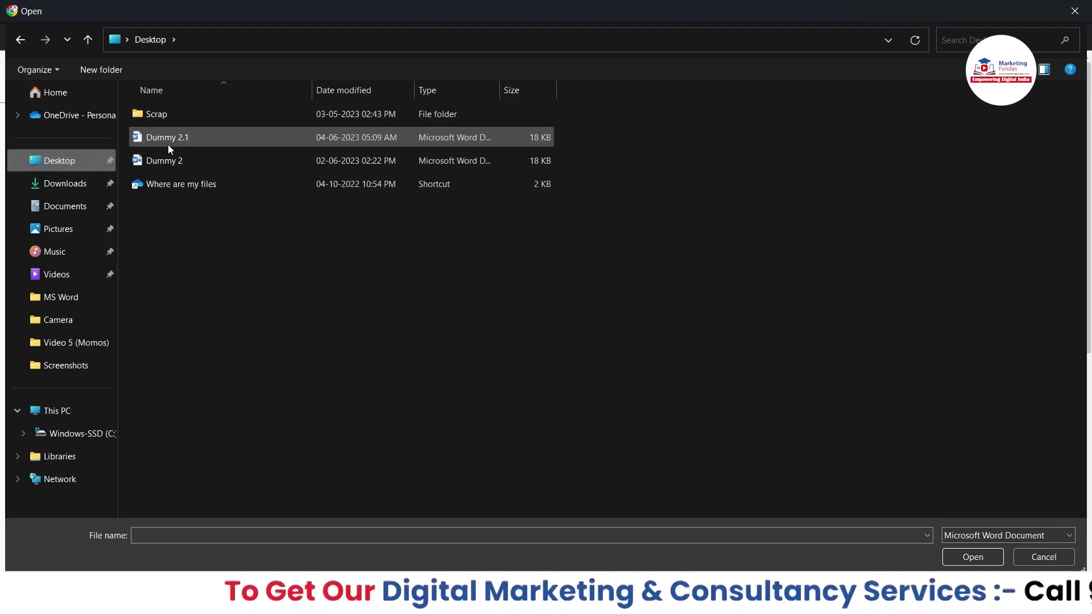
{"action": "left_click", "coordinate": [168, 145]}
{"action": "double_click", "coordinate": [168, 145]}
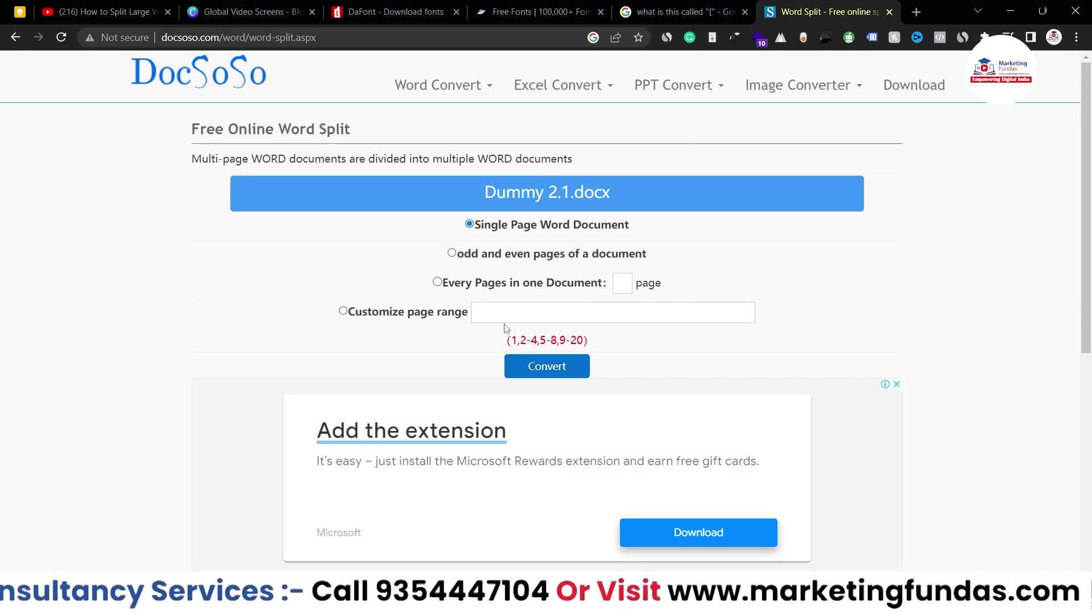
- Choose Customize page range and enter the range 2,5,9,11,14-17
{"action": "left_click", "coordinate": [436, 282]}
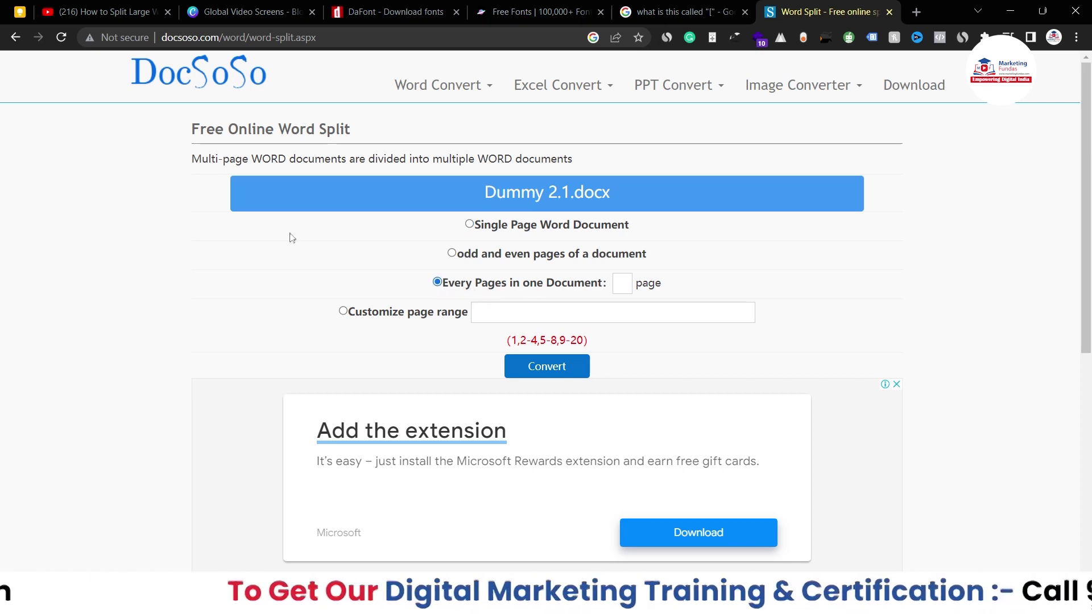
{"action": "left_click", "coordinate": [343, 311]}
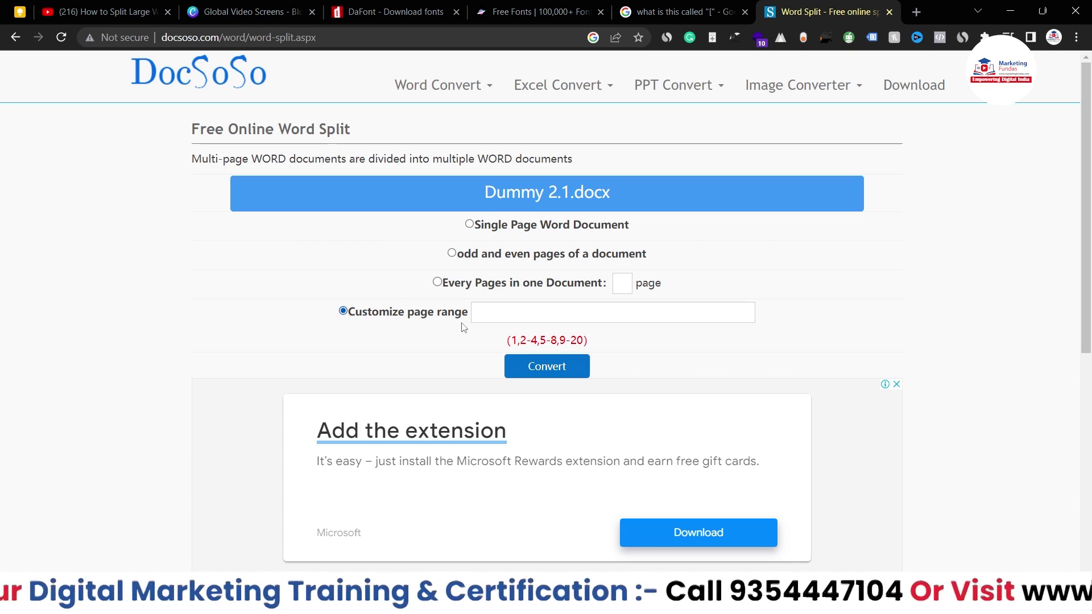
{"action": "left_click", "coordinate": [492, 316]}
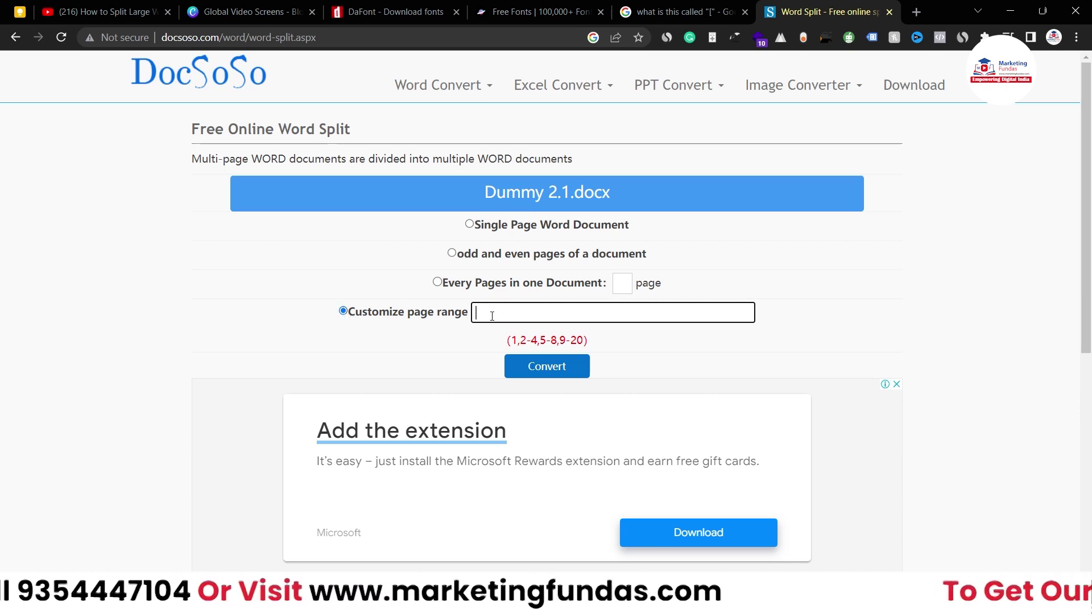
{"action": "type", "text": "2"}
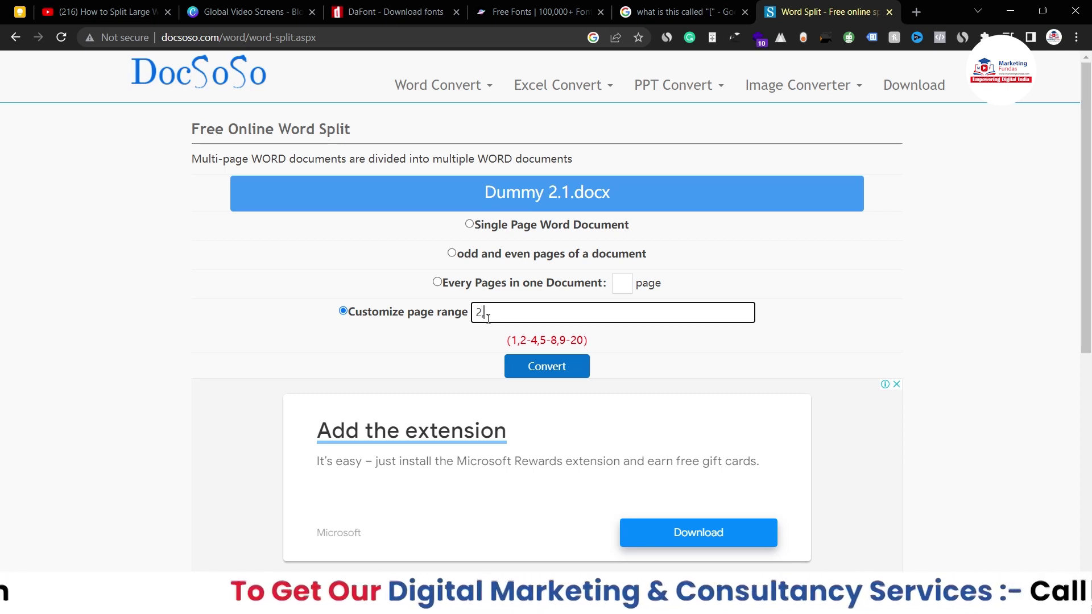
{"action": "type", "text": ","}
{"action": "left_click_drag", "start_coordinate": [502, 340], "coordinate": [586, 340]}
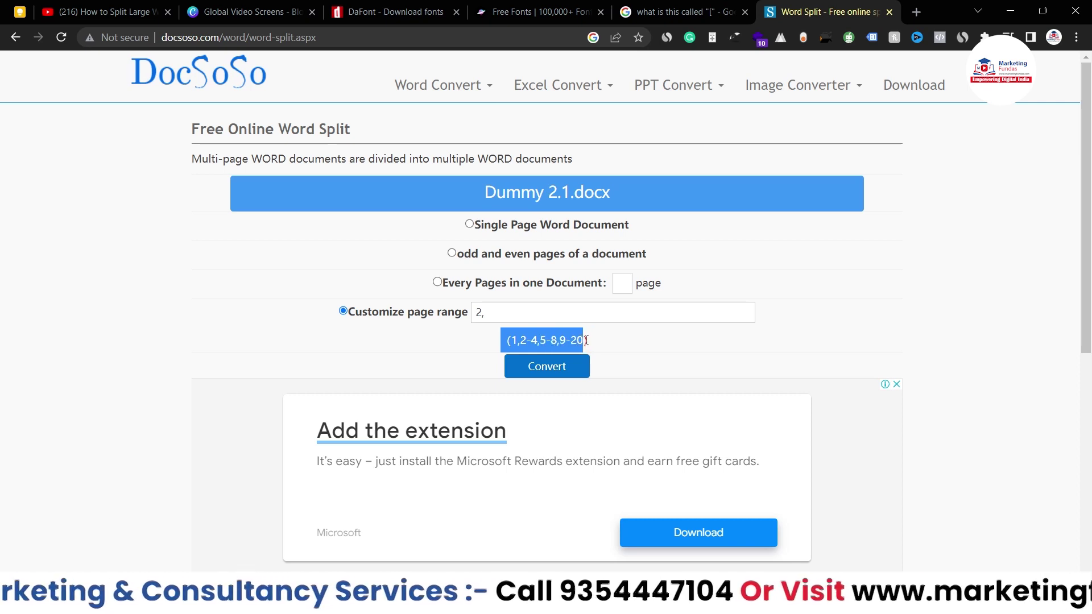
{"action": "left_click", "coordinate": [513, 311]}
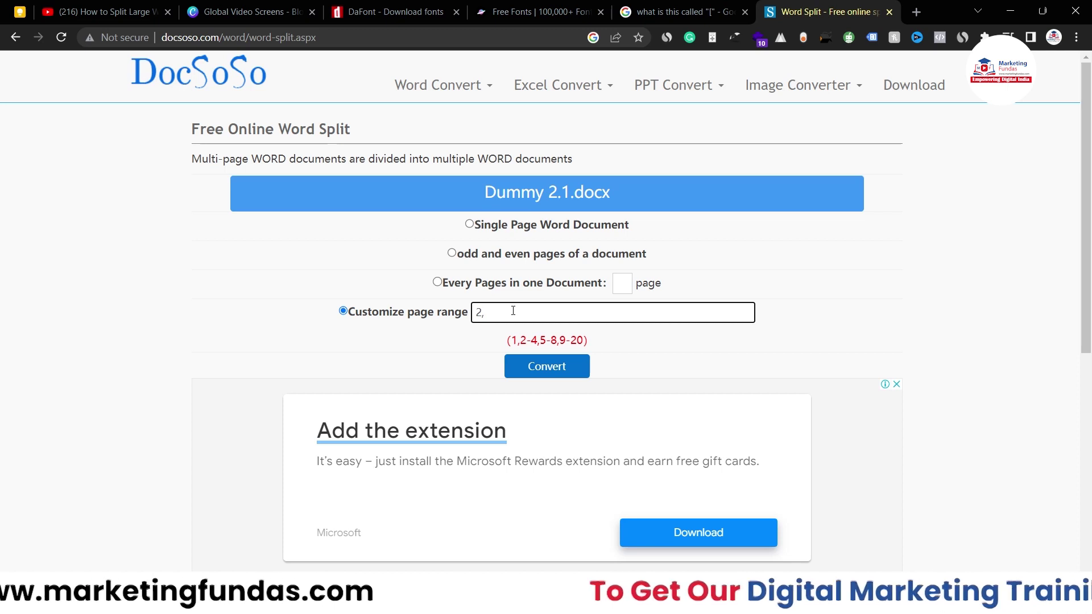
{"action": "type", "text": "5"}
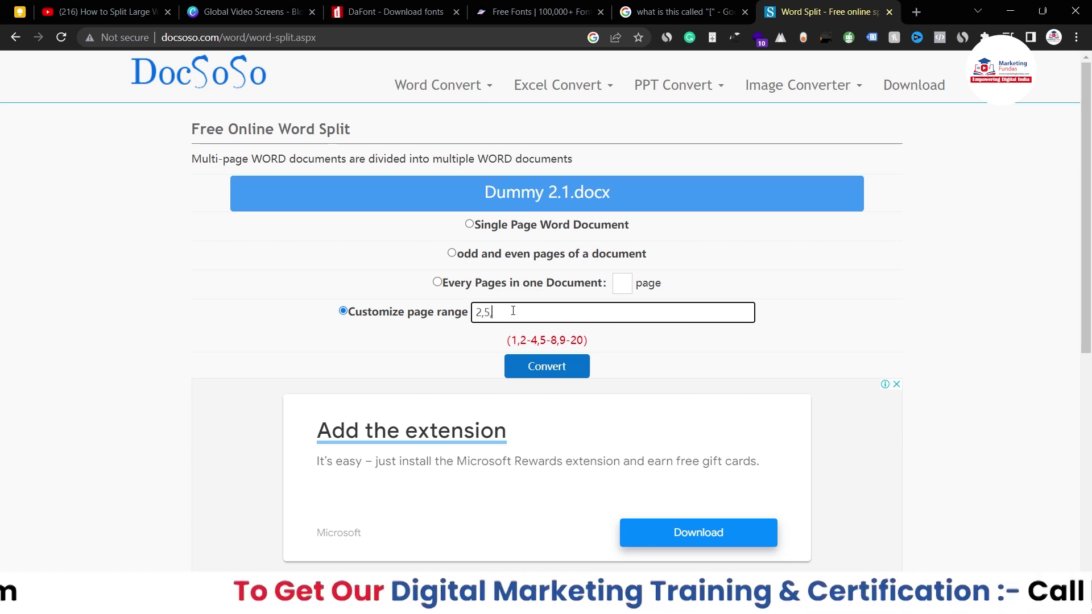
{"action": "type", "text": ",9,"}
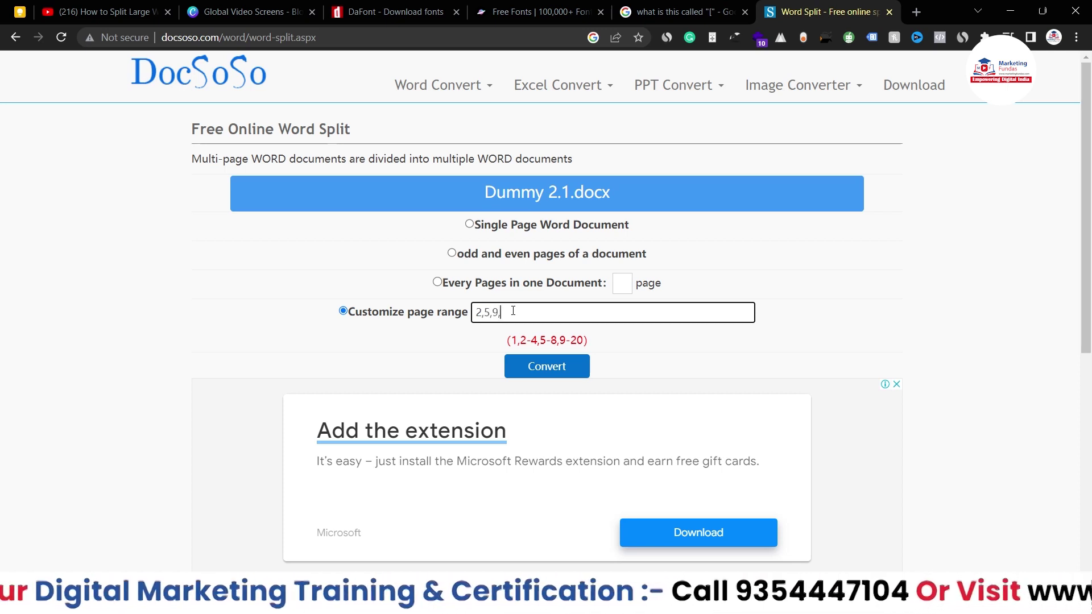
{"action": "type", "text": "11"}
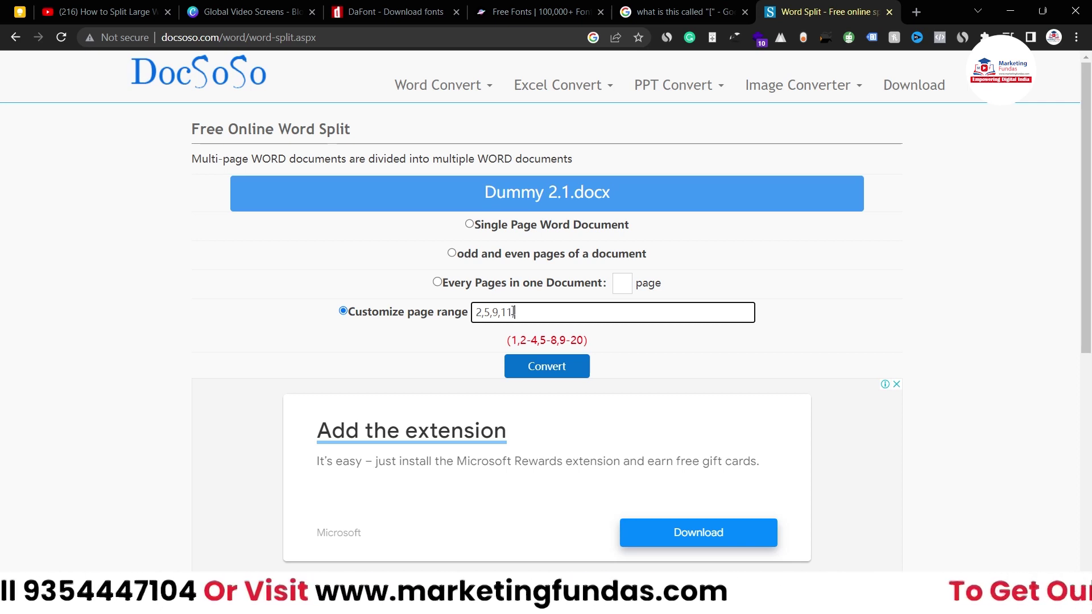
{"action": "type", "text": ",14"}
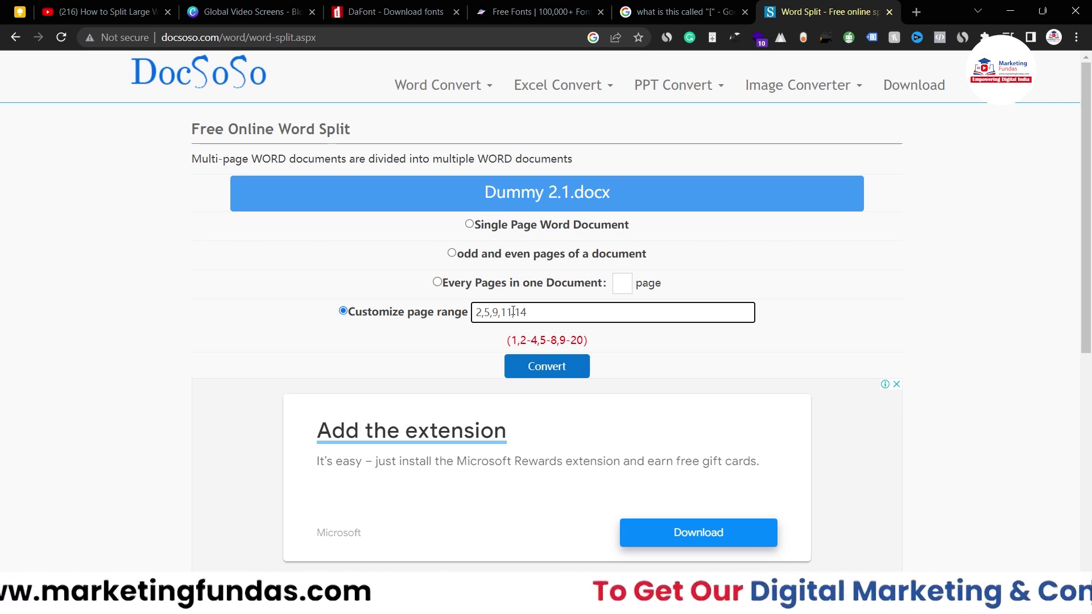
{"action": "type", "text": "-17"}
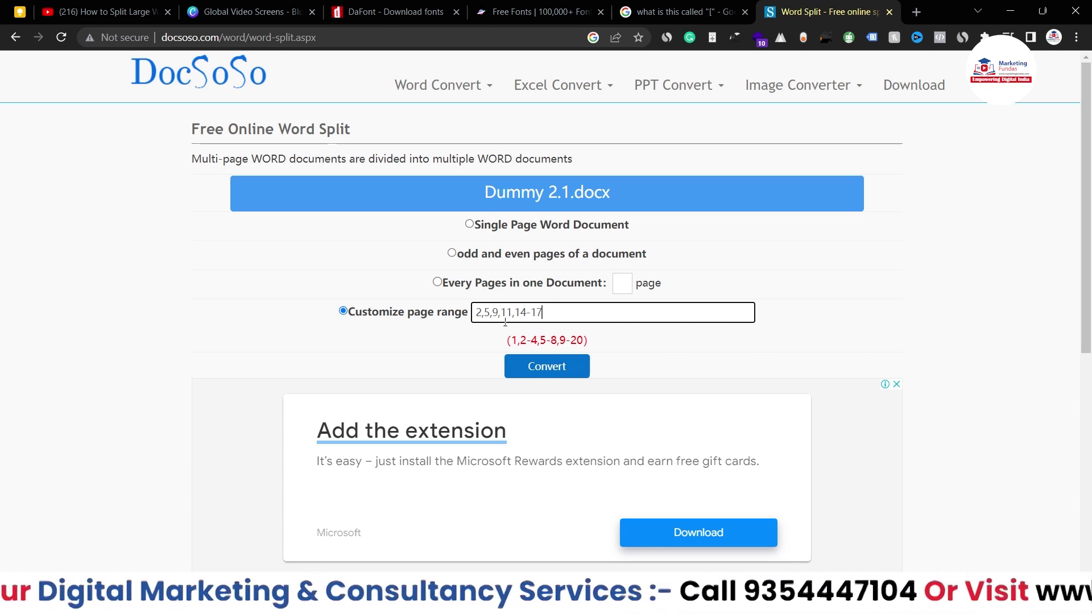
- Highlight the entered range 2,5,9,11,14-17 to review it, leaving it unchanged
{"action": "left_click_drag", "start_coordinate": [543, 319], "coordinate": [475, 316]}
{"action": "left_click", "coordinate": [532, 313]}
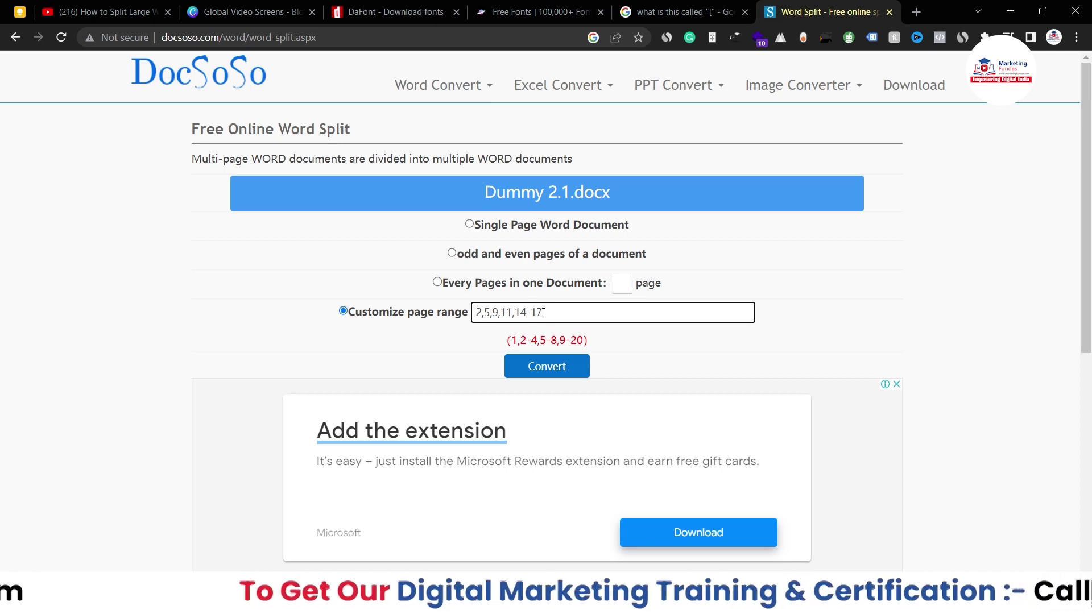
{"action": "left_click_drag", "start_coordinate": [543, 313], "coordinate": [479, 329]}
{"action": "left_click", "coordinate": [551, 316]}
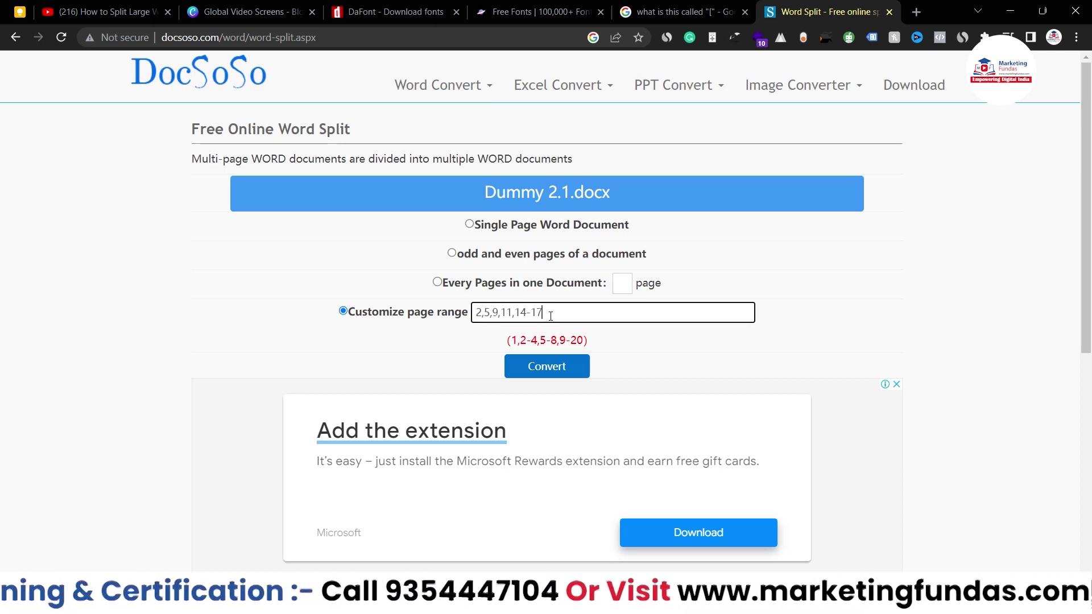
- Convert into five .docx files, download files 1, 2, 3 and 5, and open the first download
{"action": "left_click", "coordinate": [539, 367]}
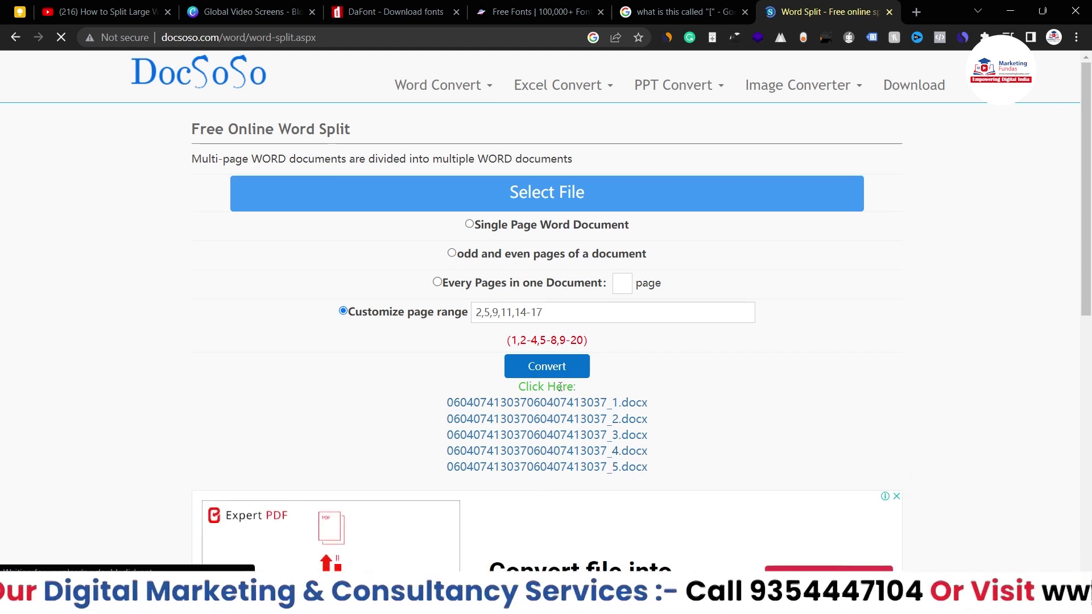
{"action": "left_click", "coordinate": [557, 405]}
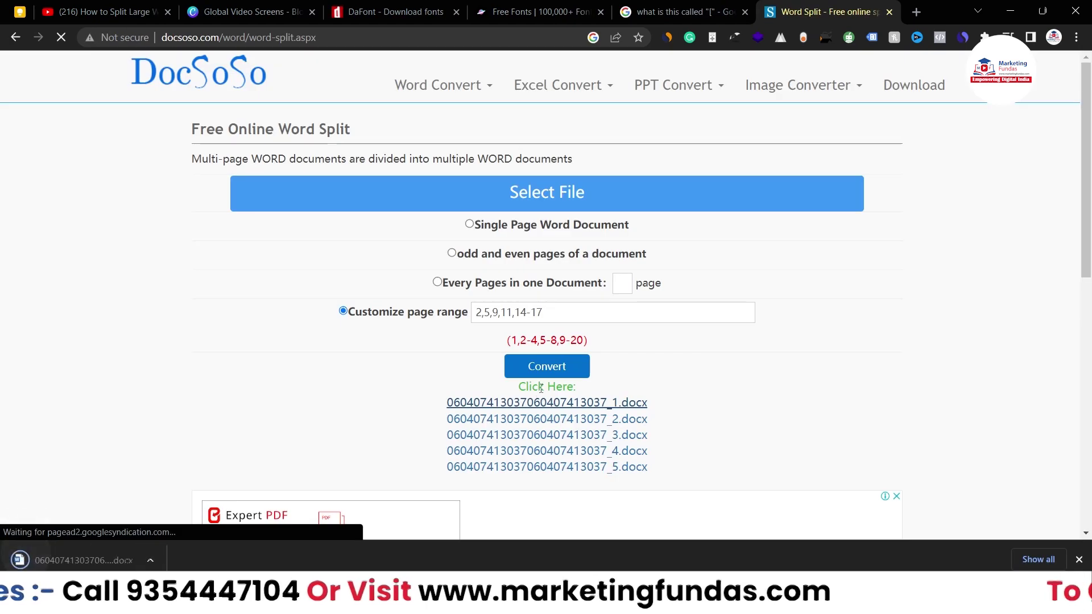
{"action": "left_click", "coordinate": [535, 421]}
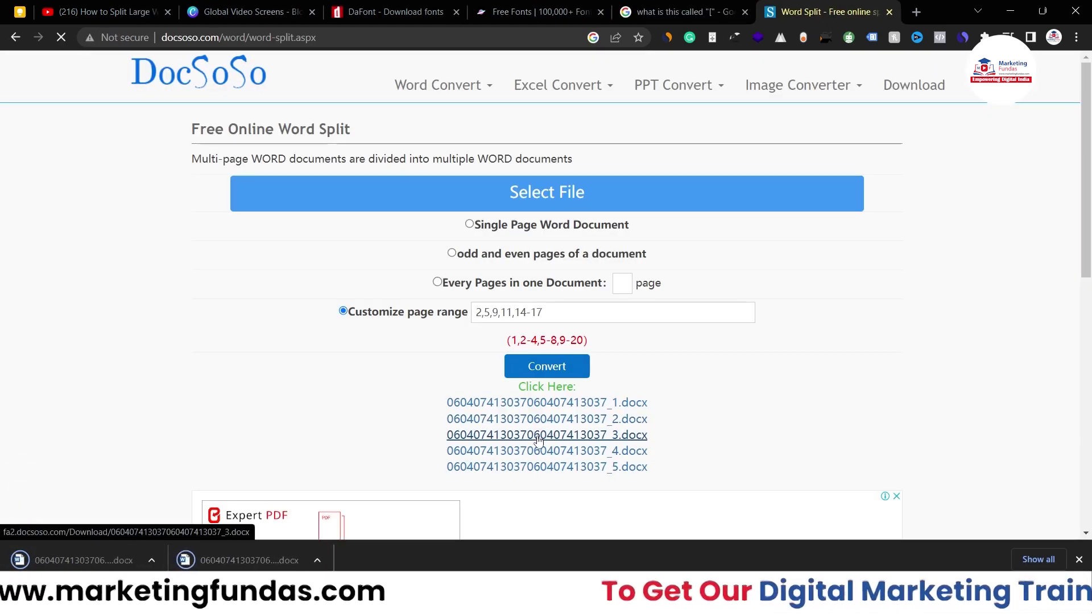
{"action": "left_click", "coordinate": [536, 435]}
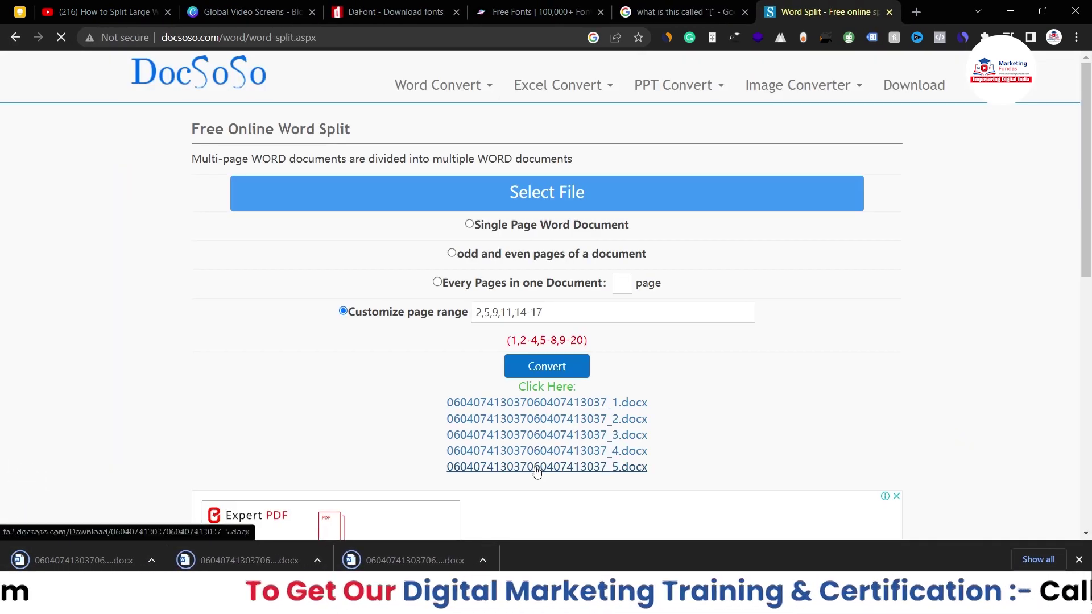
{"action": "left_click", "coordinate": [537, 467]}
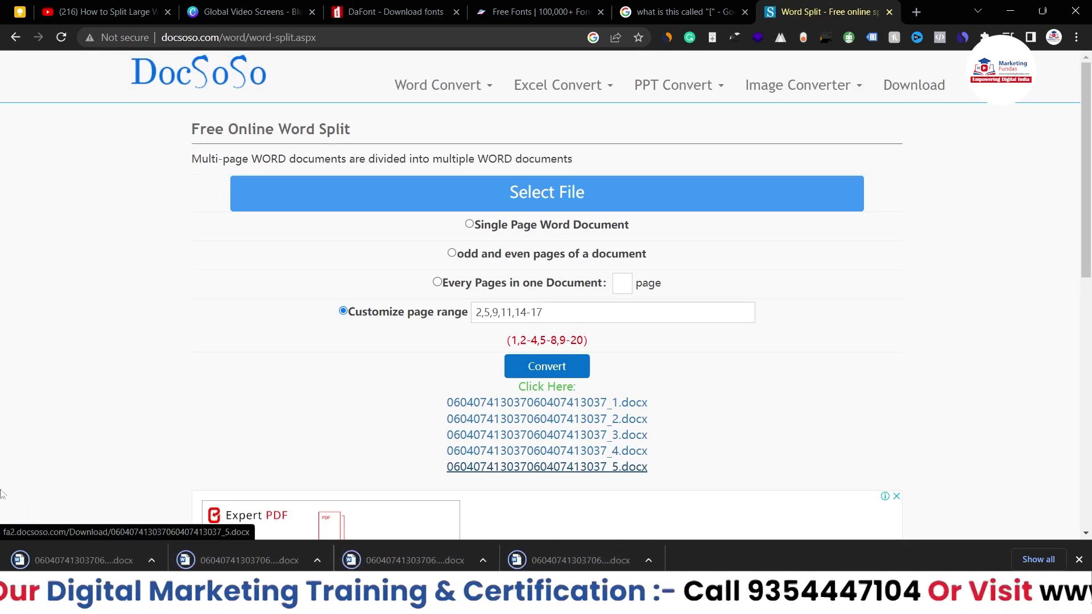
{"action": "left_click", "coordinate": [85, 560]}
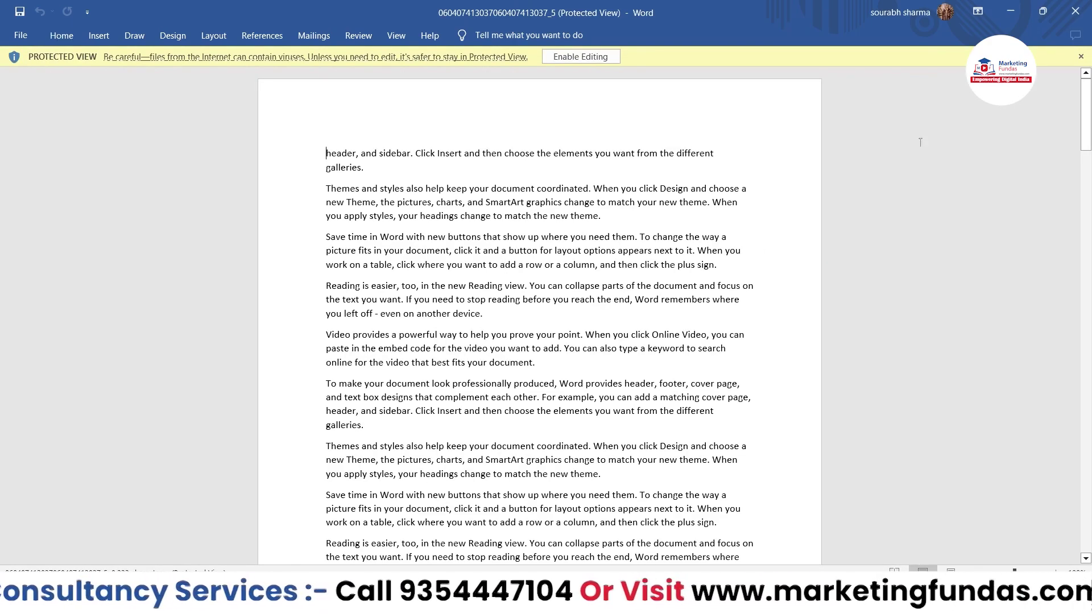
- Scroll through the _5 split file in Word, then open the _3 download
{"action": "left_click_drag", "start_coordinate": [1086, 114], "coordinate": [1087, 149]}
{"action": "scroll", "coordinate": [722, 429], "scroll_direction": "up", "scroll_amount": 4}
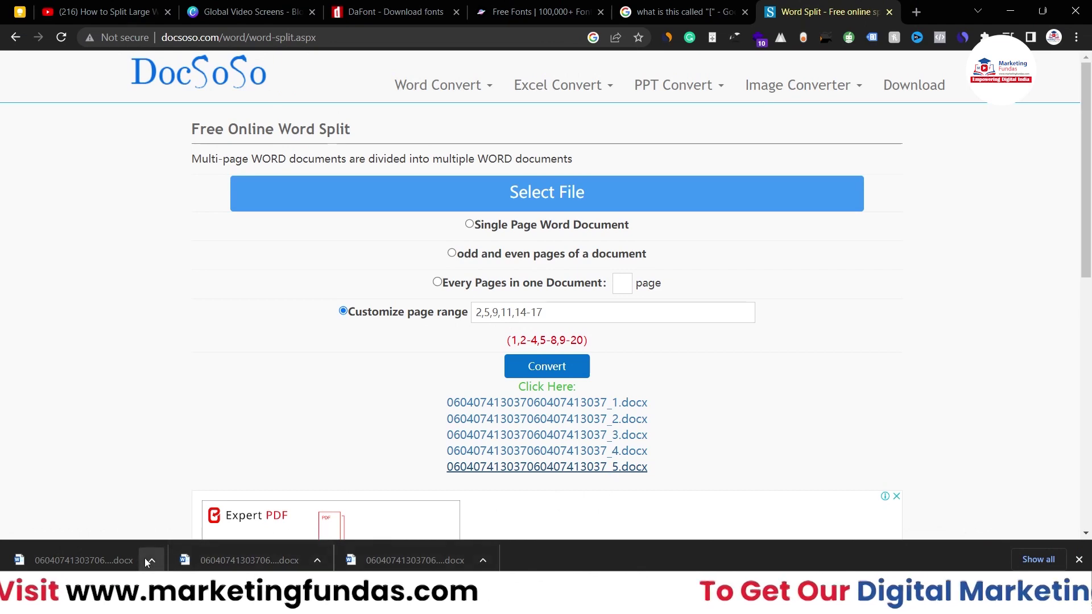
{"action": "left_click", "coordinate": [107, 554]}
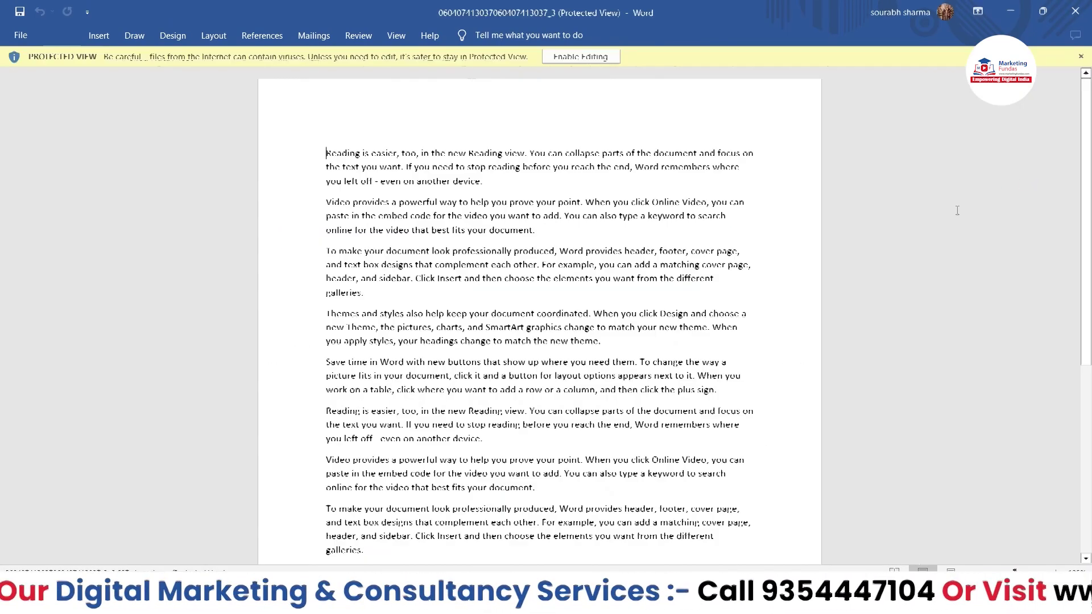
- Scroll through the _3 file, close it, and return to Chrome
{"action": "scroll", "coordinate": [539, 313], "scroll_direction": "down", "scroll_amount": 10}
{"action": "scroll", "coordinate": [831, 457], "scroll_direction": "down", "scroll_amount": 4}
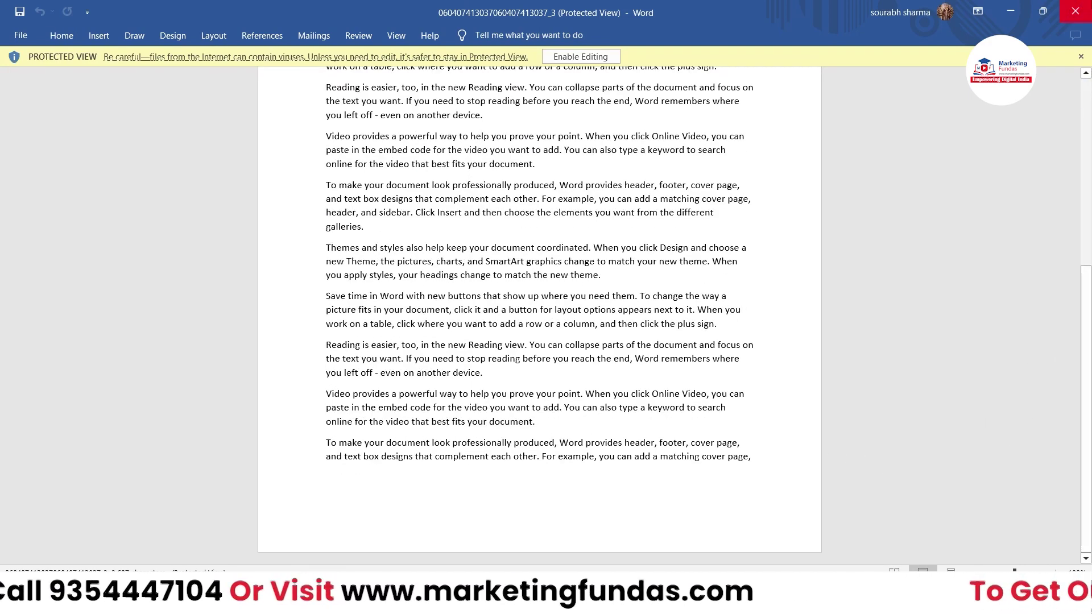
{"action": "key", "text": "ctrl+w"}
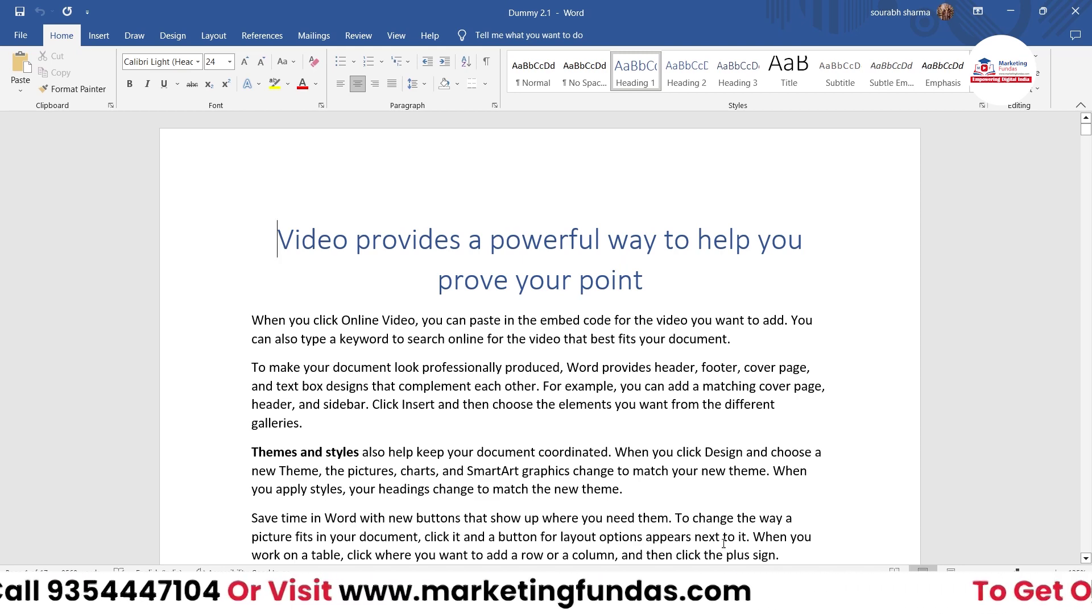
{"action": "key", "text": "alt+Tab"}
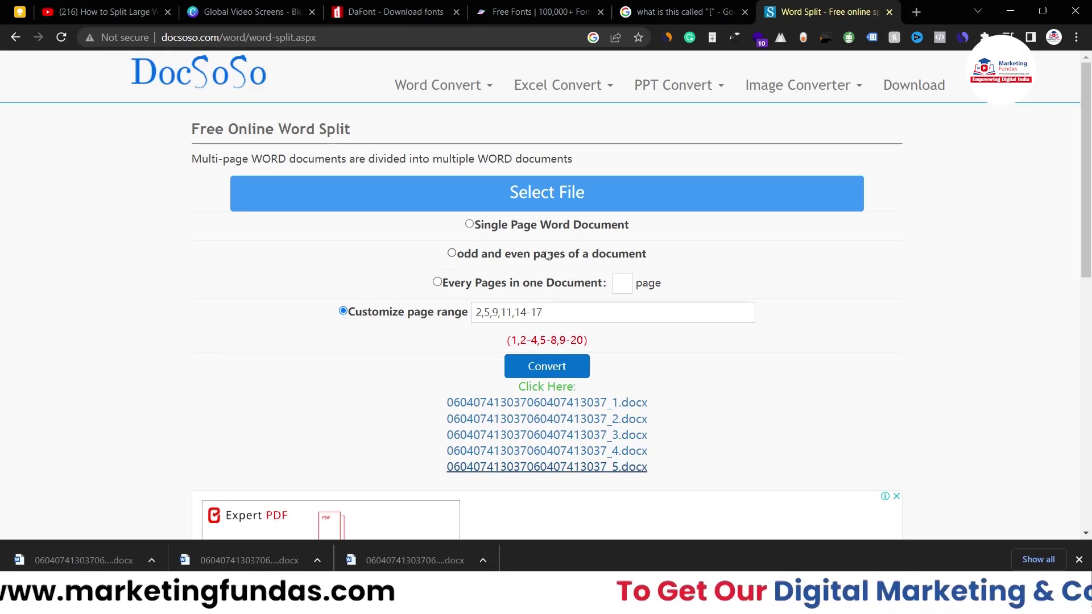
- Try Single Page and odd/even, then settle on Every Pages in one Document with the count blank
{"action": "left_click", "coordinate": [470, 225]}
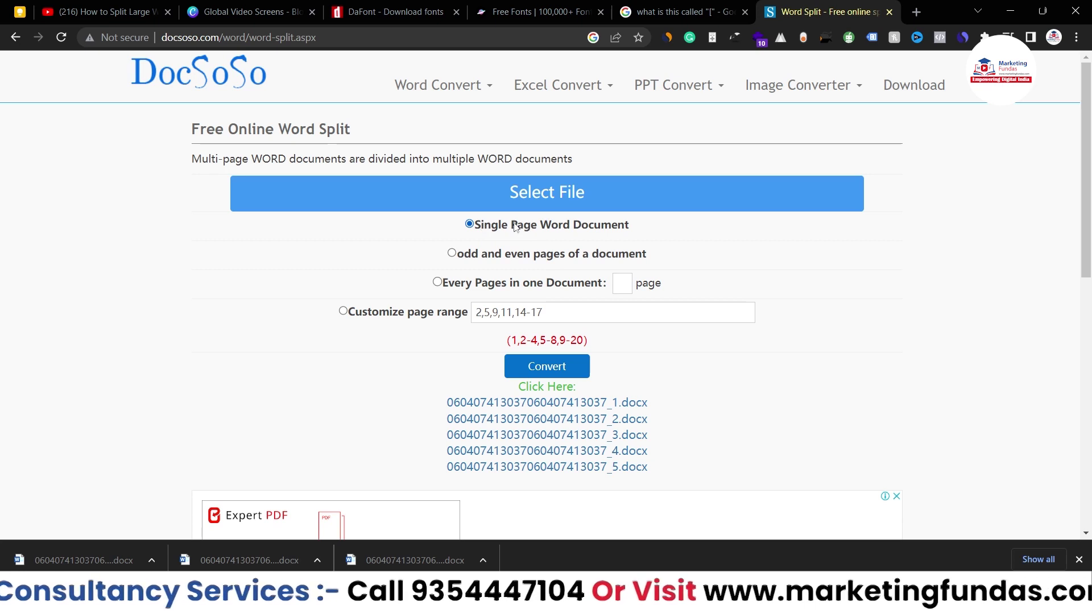
{"action": "left_click", "coordinate": [452, 253]}
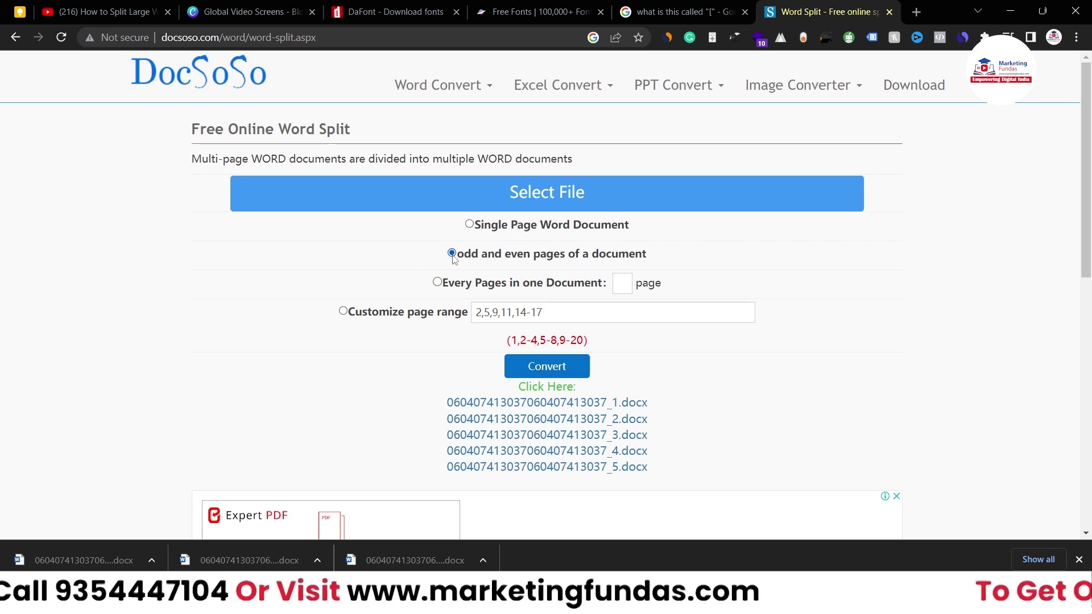
{"action": "left_click", "coordinate": [452, 254]}
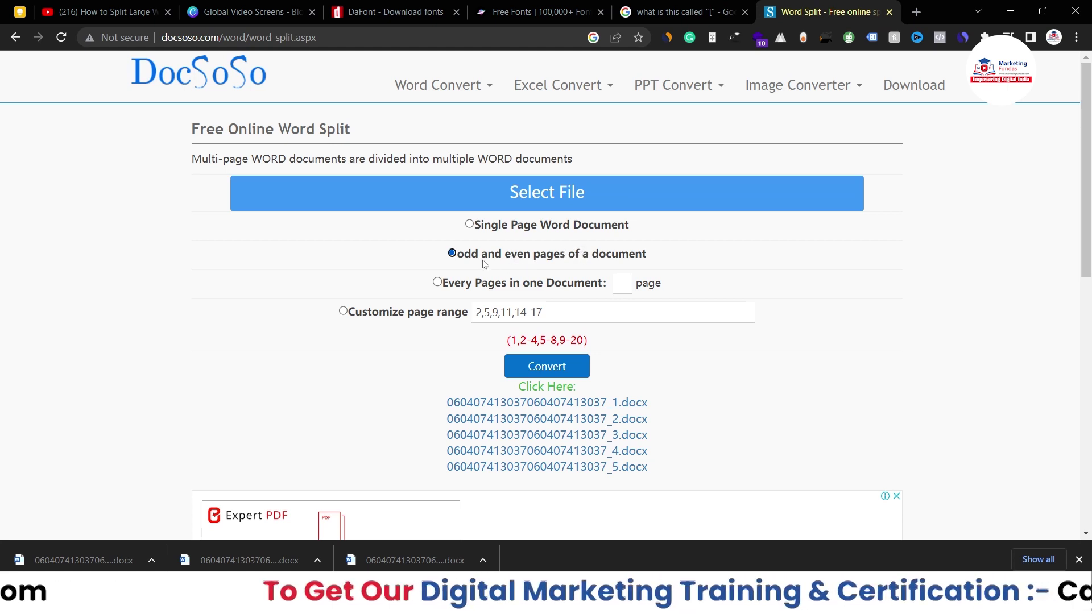
{"action": "left_click", "coordinate": [438, 283]}
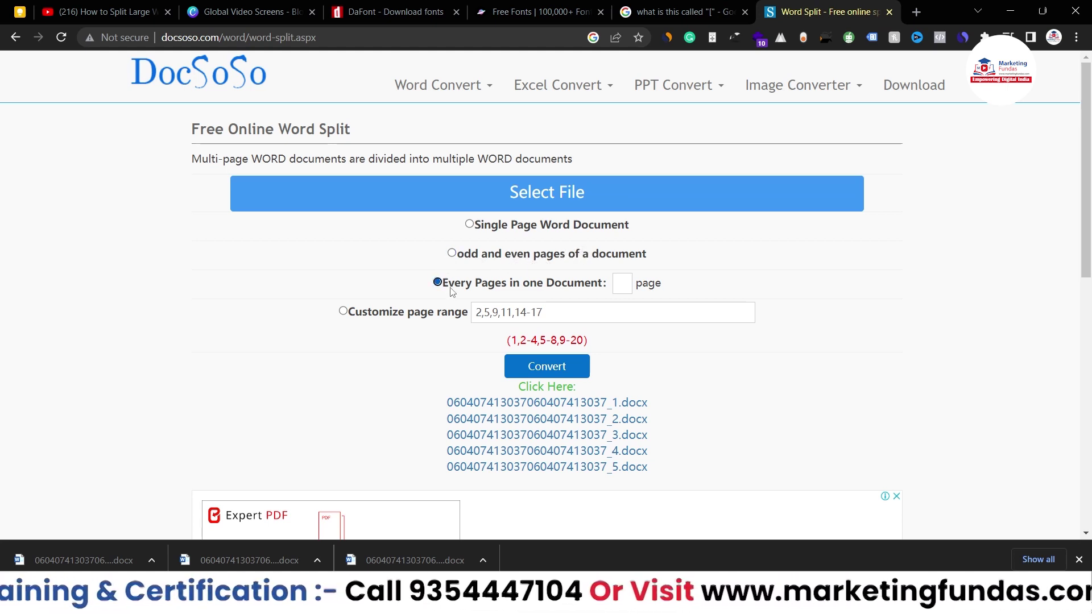
{"action": "left_click", "coordinate": [626, 277]}
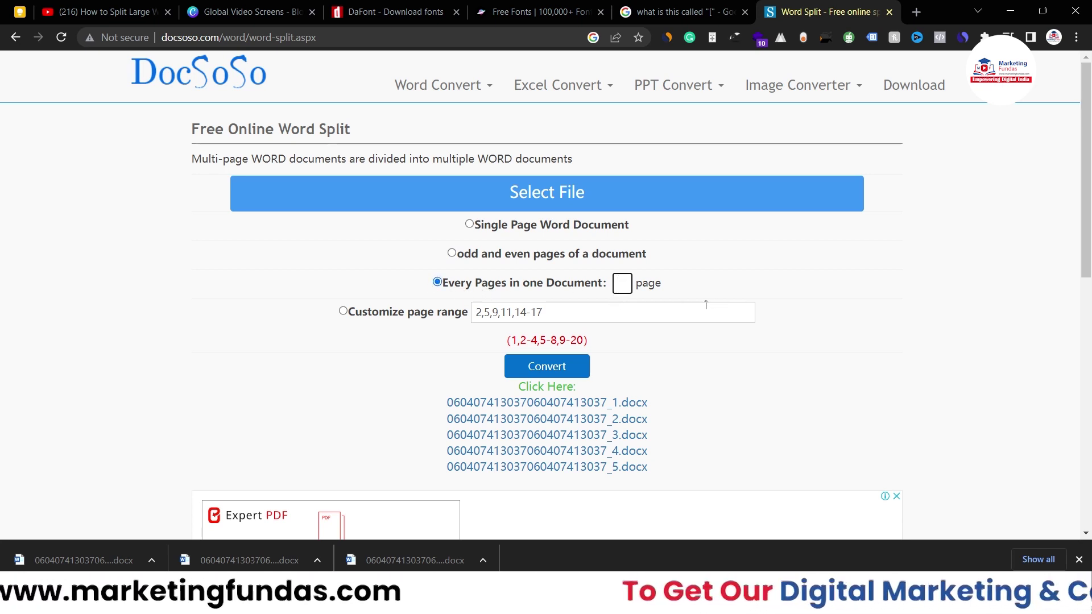
{"action": "left_click", "coordinate": [848, 328]}
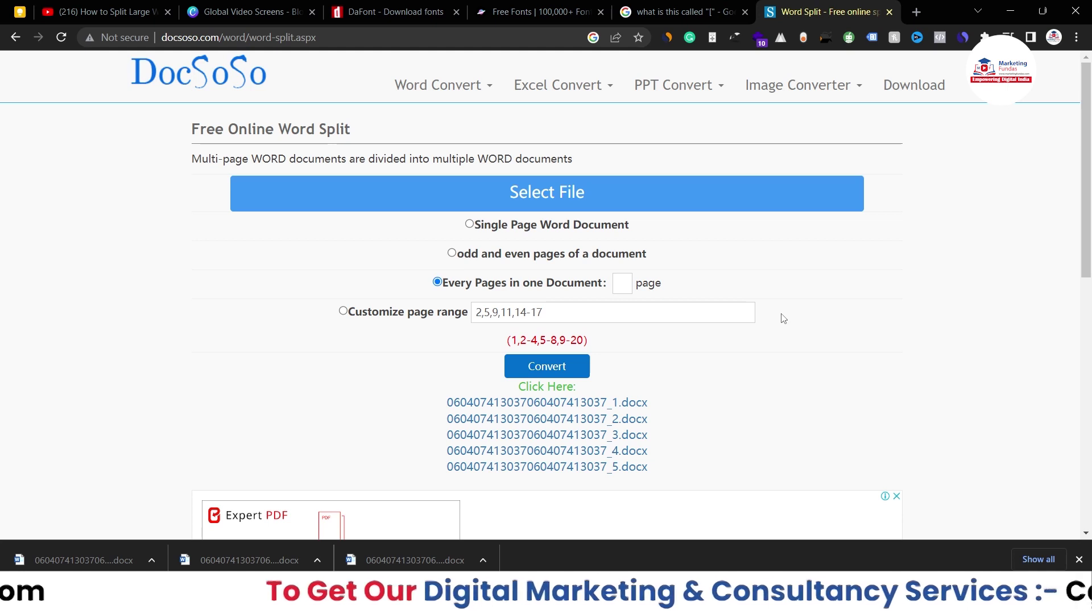